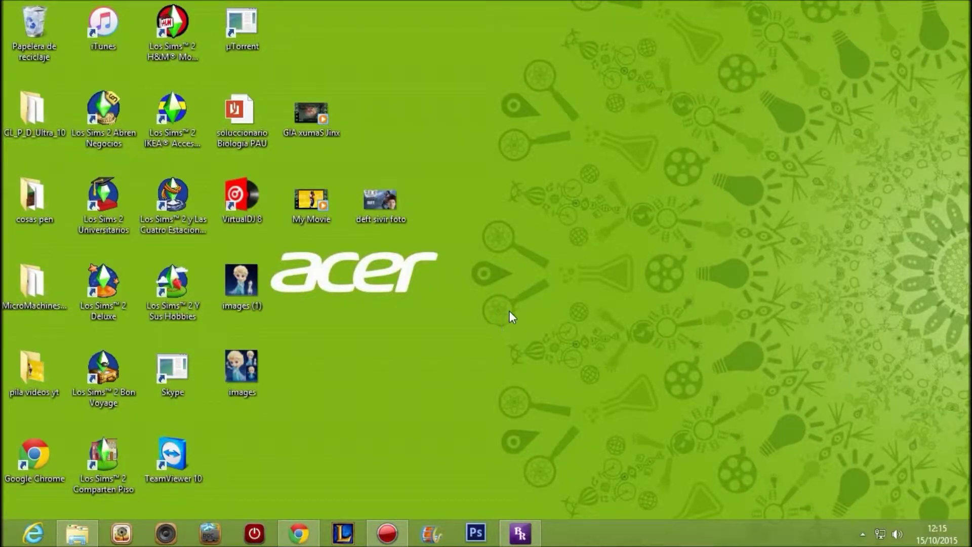
Step: Switch to Chrome and highlight the viewer's comment asking how the replay was obtained on the Lol Pro Replays YouTube video
click(299, 533)
click(374, 6)
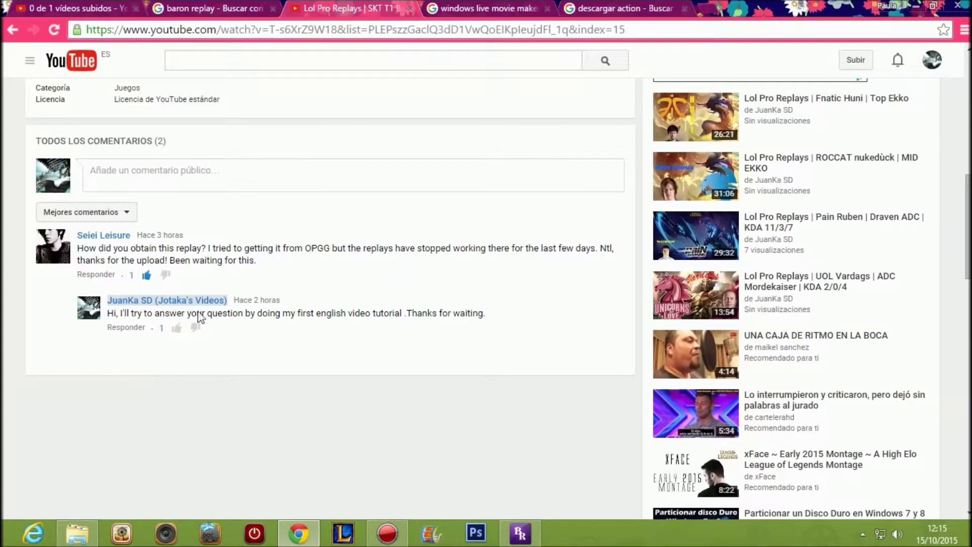
drag(266, 266, 76, 250)
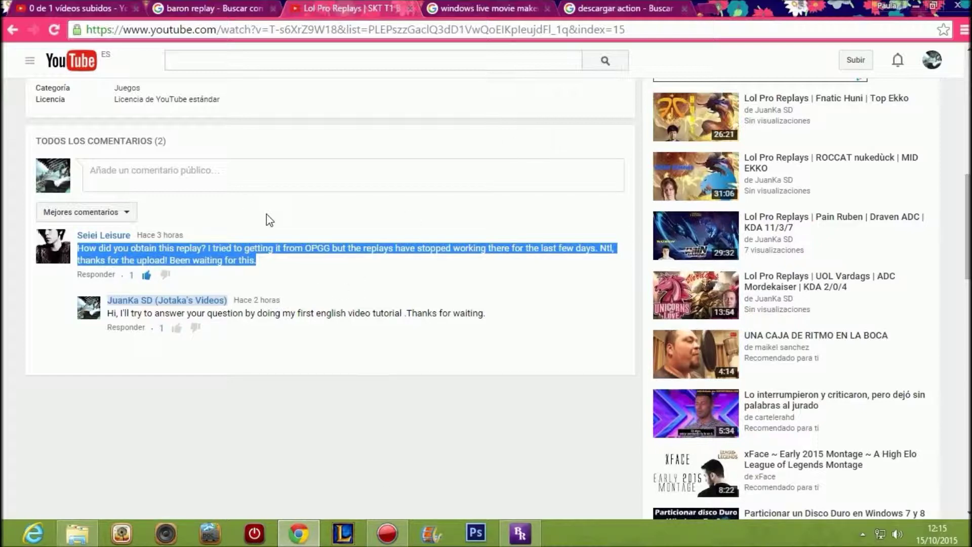
Step: Look through the open Google results for baron replay, Windows Live Movie Maker and descargar action, and return to the desktop
click(173, 9)
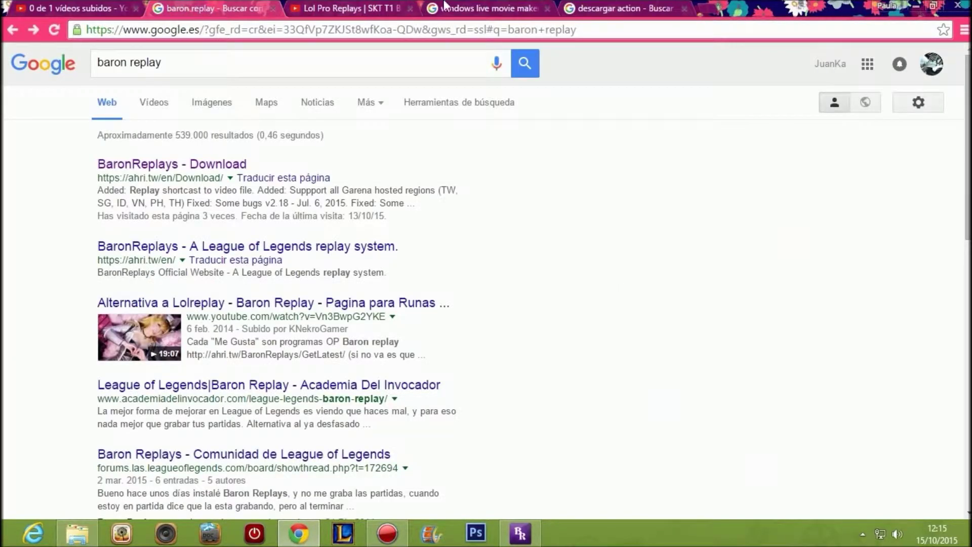
click(481, 6)
click(597, 8)
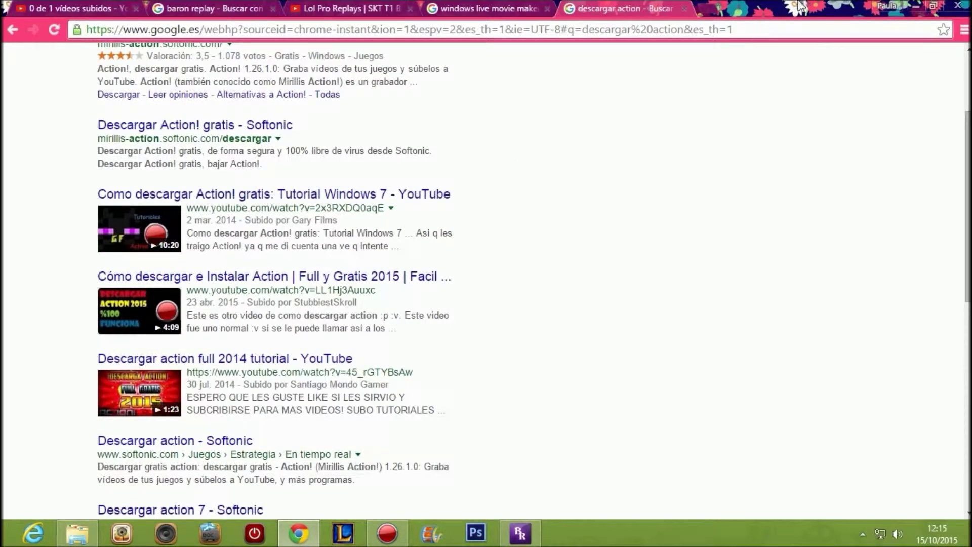
click(919, 6)
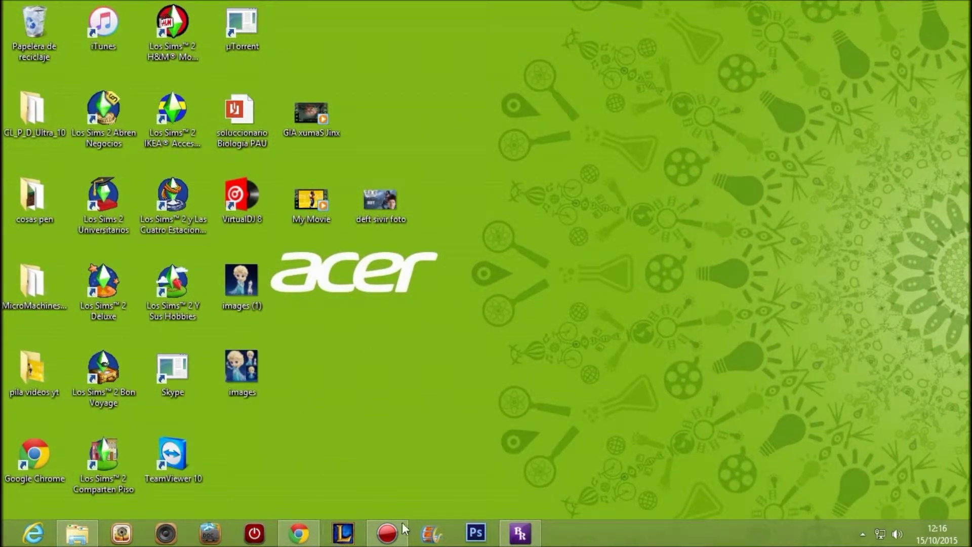
Step: Bring up the BaronReplays replay list and briefly check the Action! recorder window
click(521, 532)
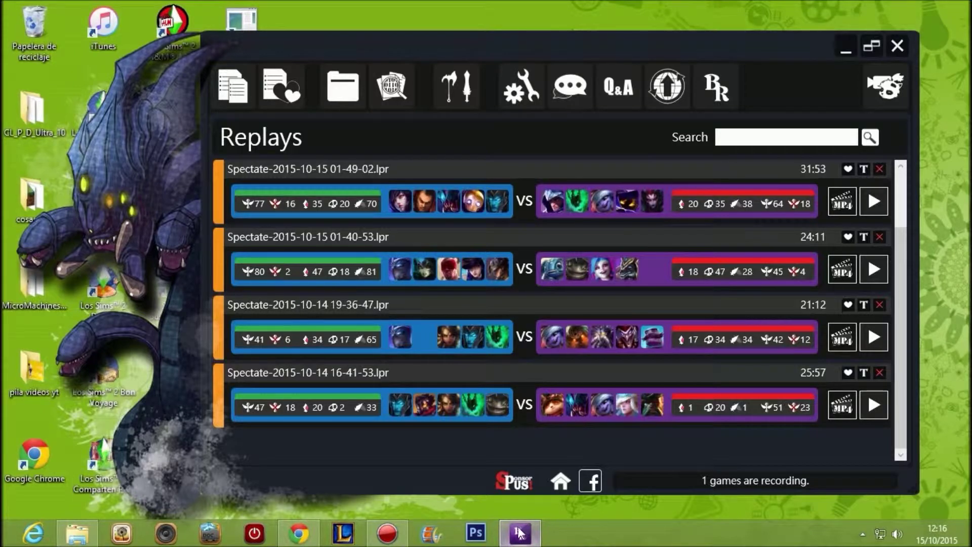
click(400, 533)
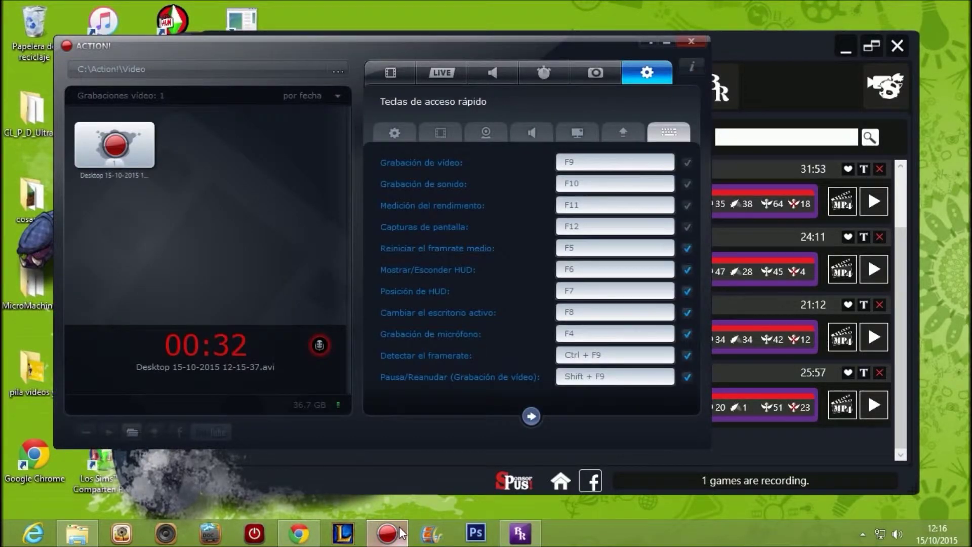
click(400, 533)
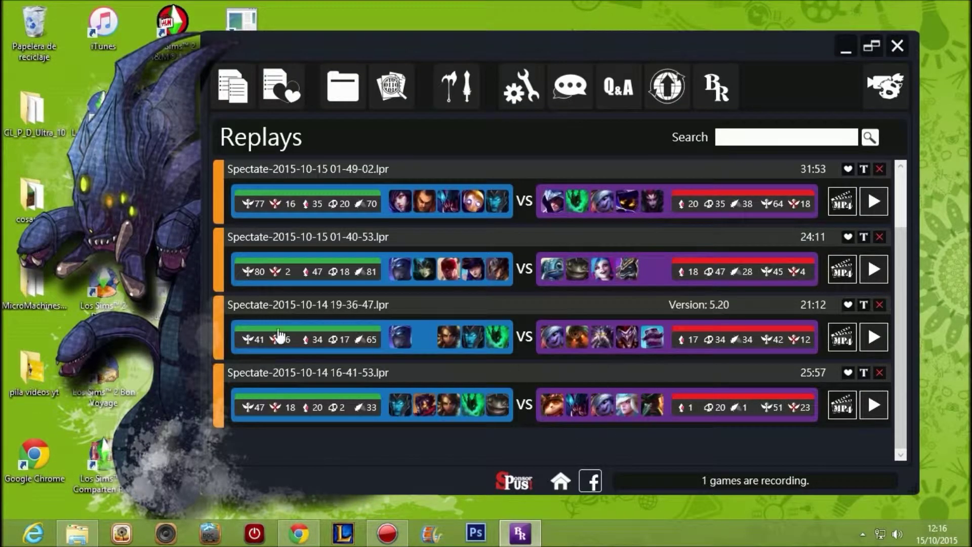
Step: Browse the featured games regions and bring up the recording prompt for the second Europe West game, closing it without choosing
click(466, 89)
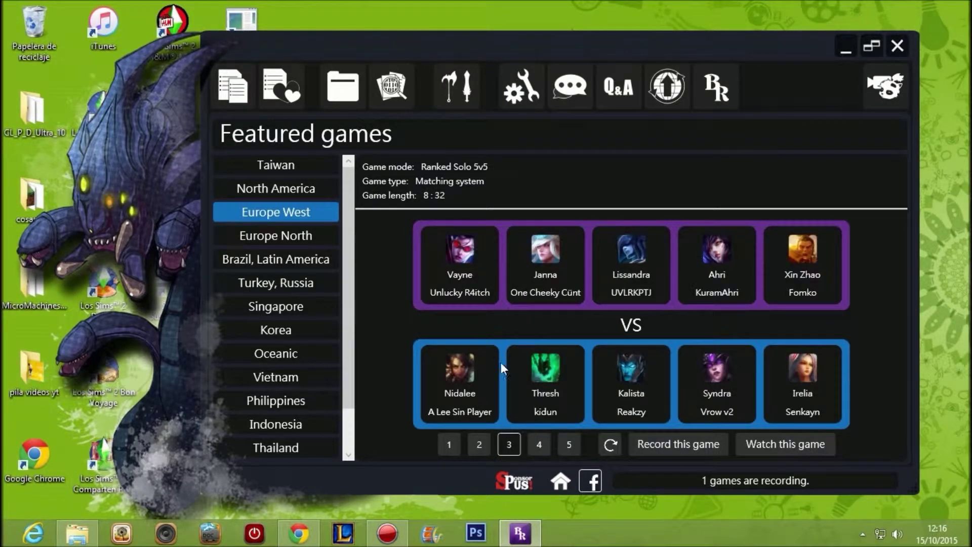
scroll(284, 349, down, 1)
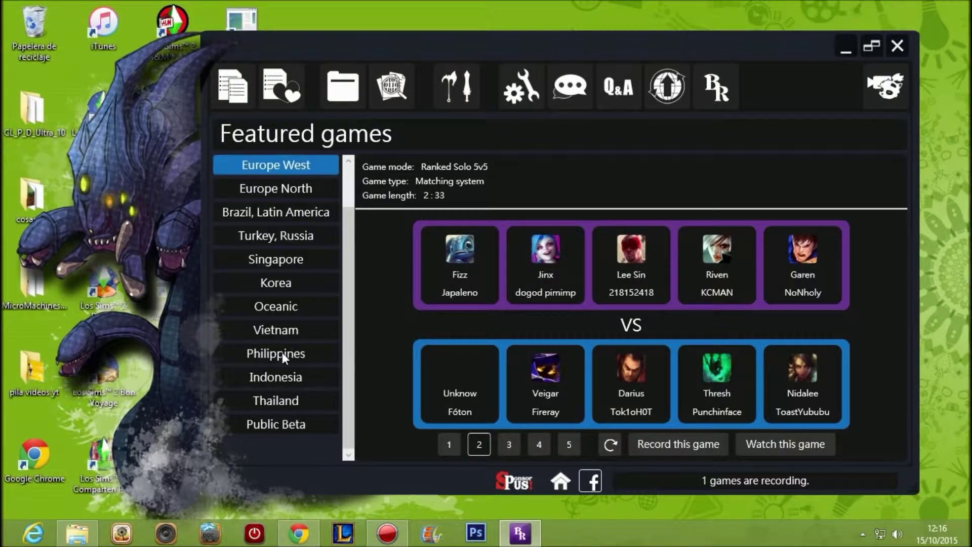
scroll(266, 269, up, 1)
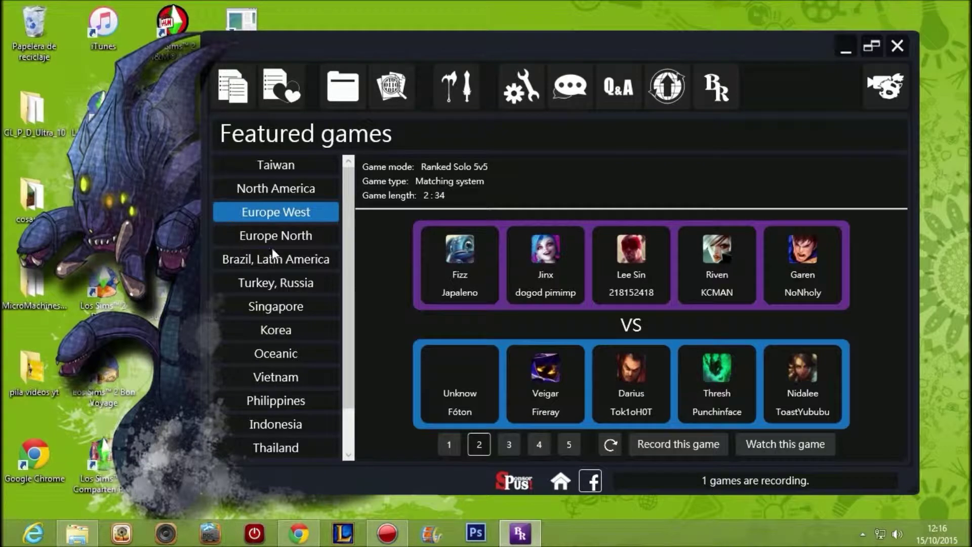
click(659, 444)
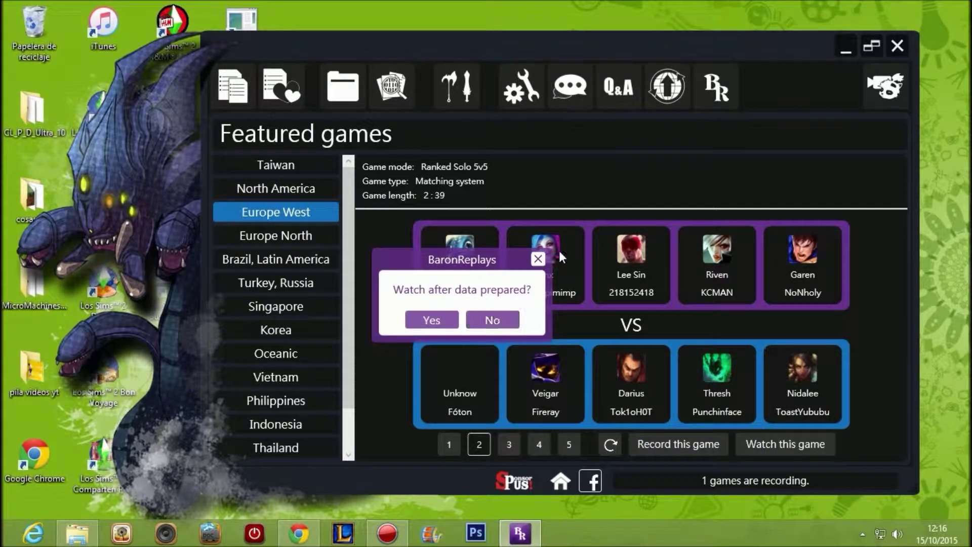
click(536, 261)
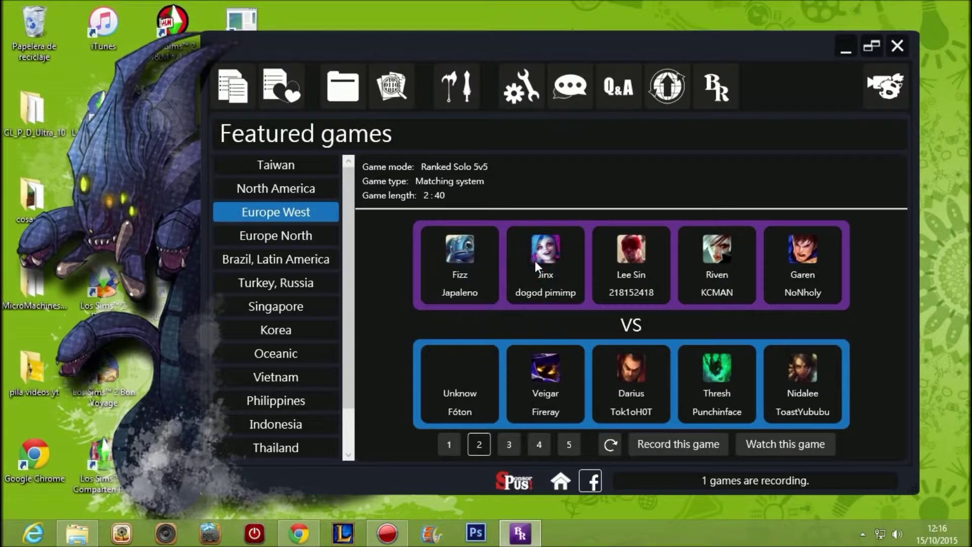
click(244, 95)
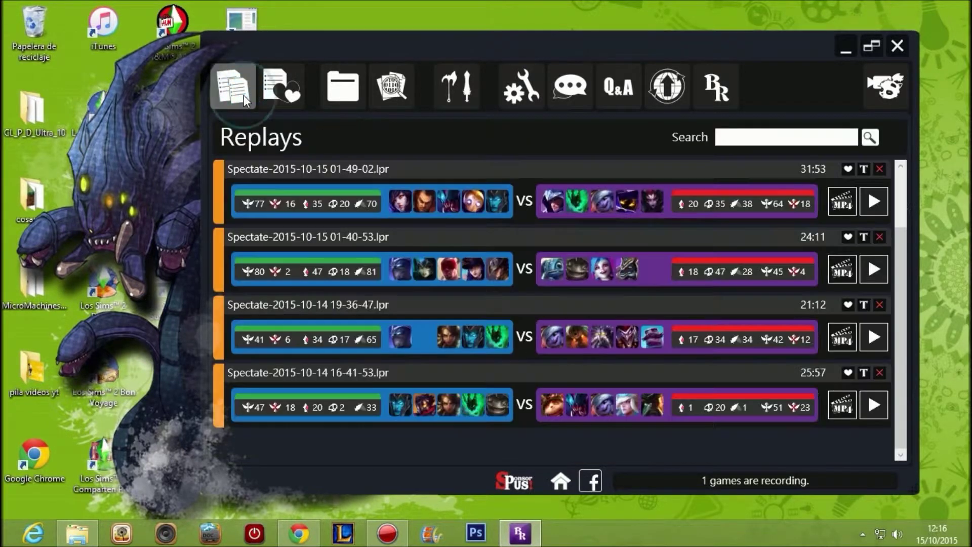
click(294, 373)
scroll(362, 295, down, 1)
scroll(360, 277, up, 1)
scroll(369, 353, down, 1)
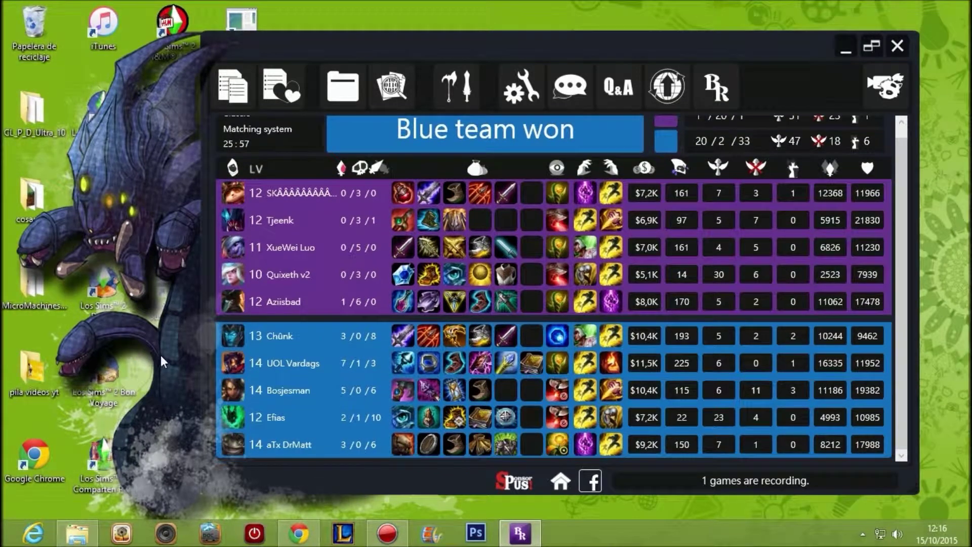
scroll(208, 359, up, 1)
scroll(259, 361, down, 1)
click(231, 86)
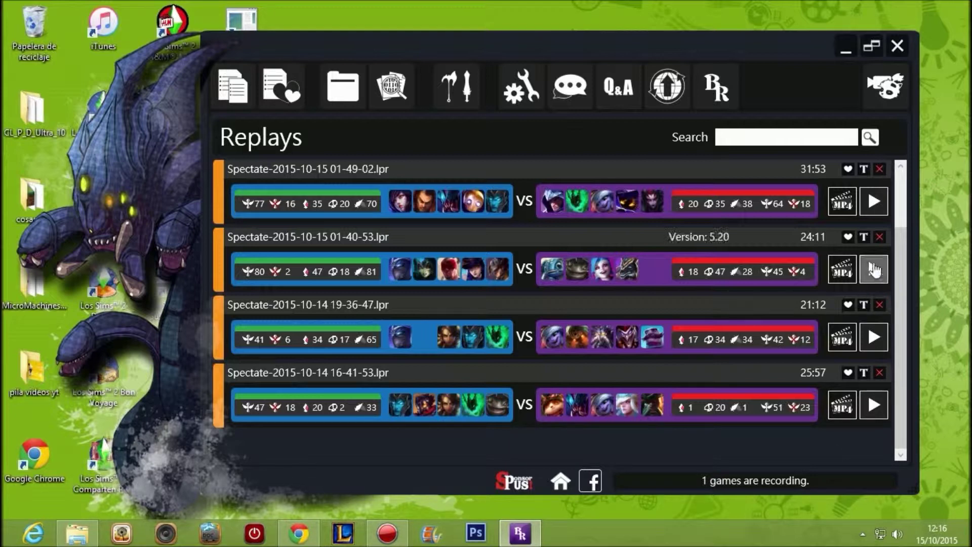
Step: Switch to Action!, check the hotkey assigned to video recording, and minimize the recorder
click(847, 47)
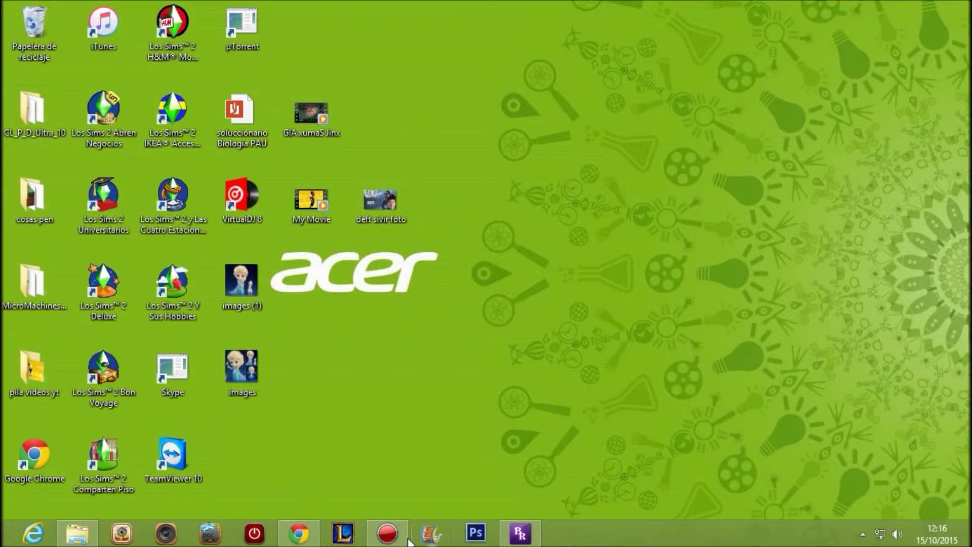
click(388, 534)
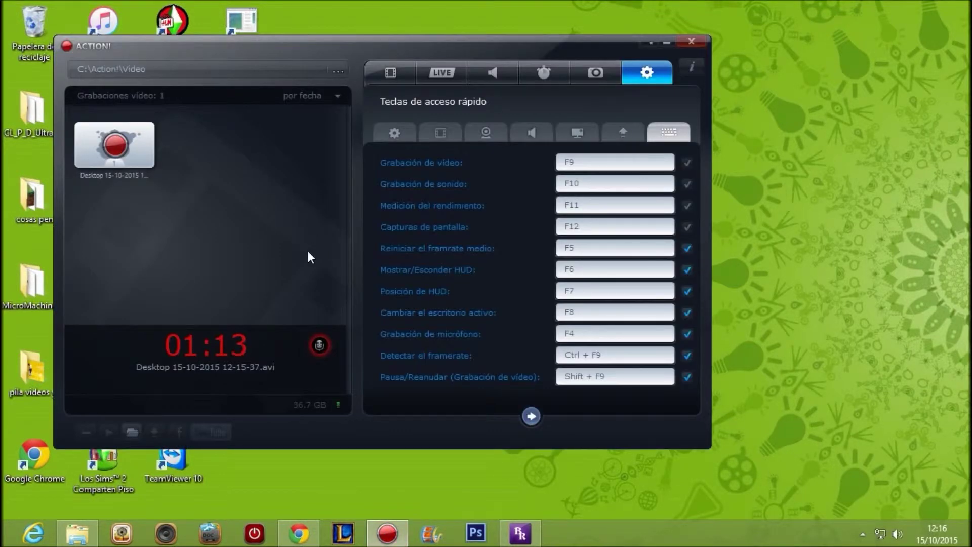
drag(568, 161, 538, 181)
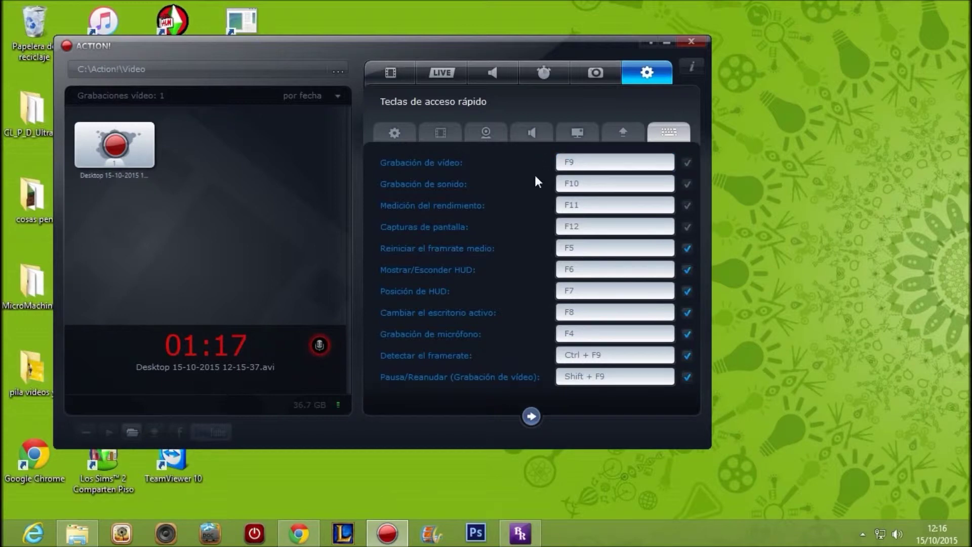
click(666, 43)
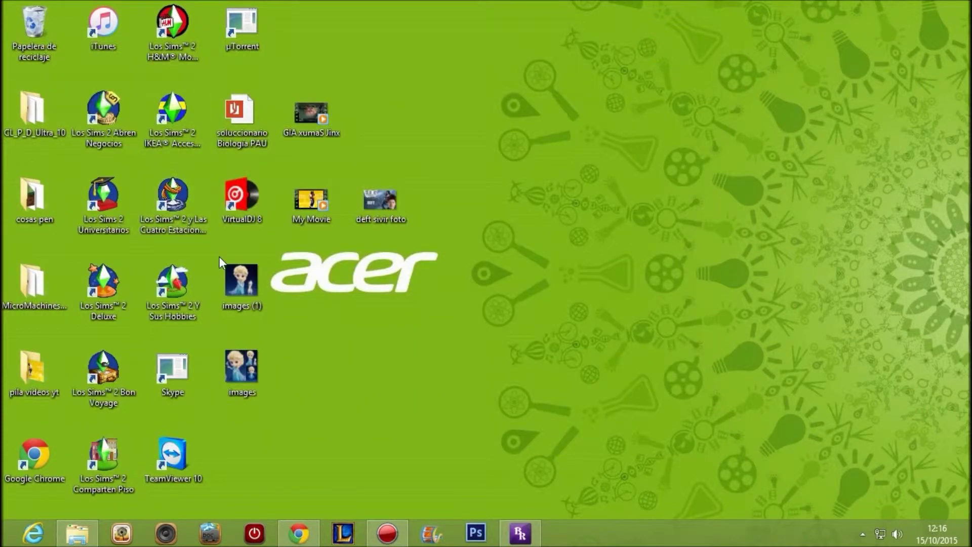
Step: Play the GIA xumaS Jinx video from the desktop, skip to its ending, pause it and close the player
double_click(319, 136)
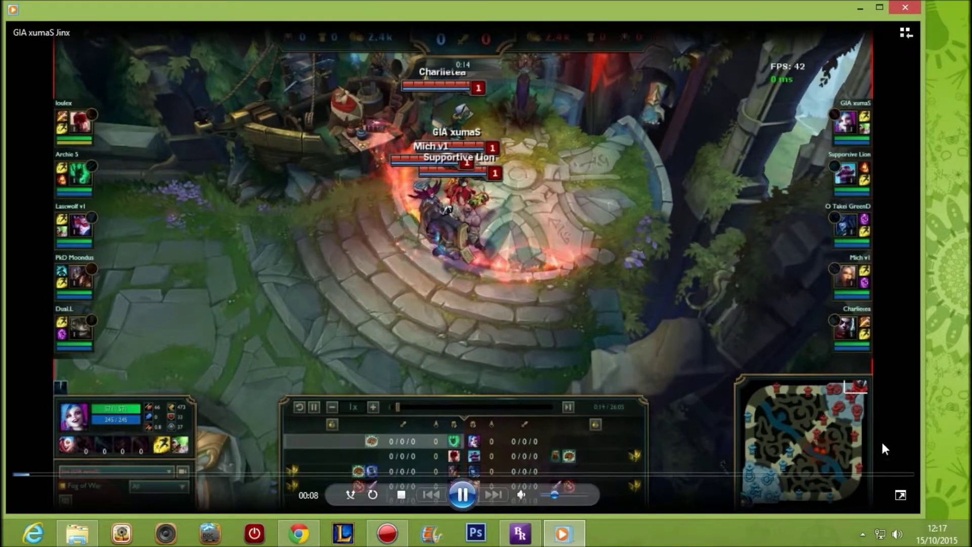
click(899, 474)
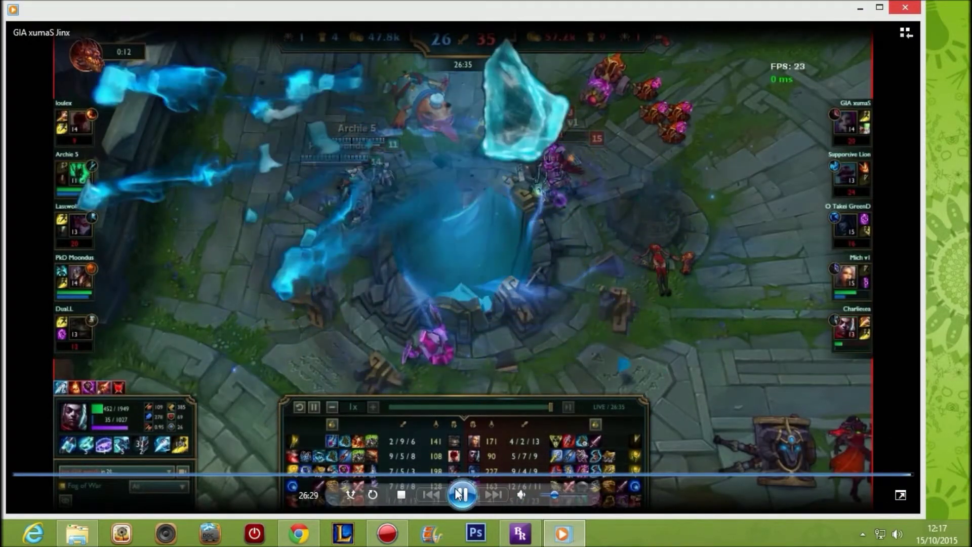
click(462, 494)
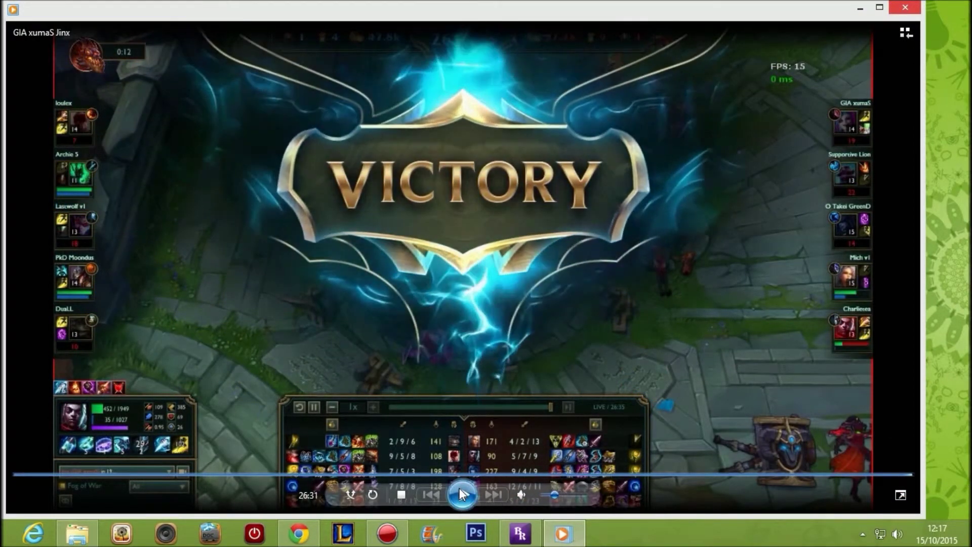
click(905, 7)
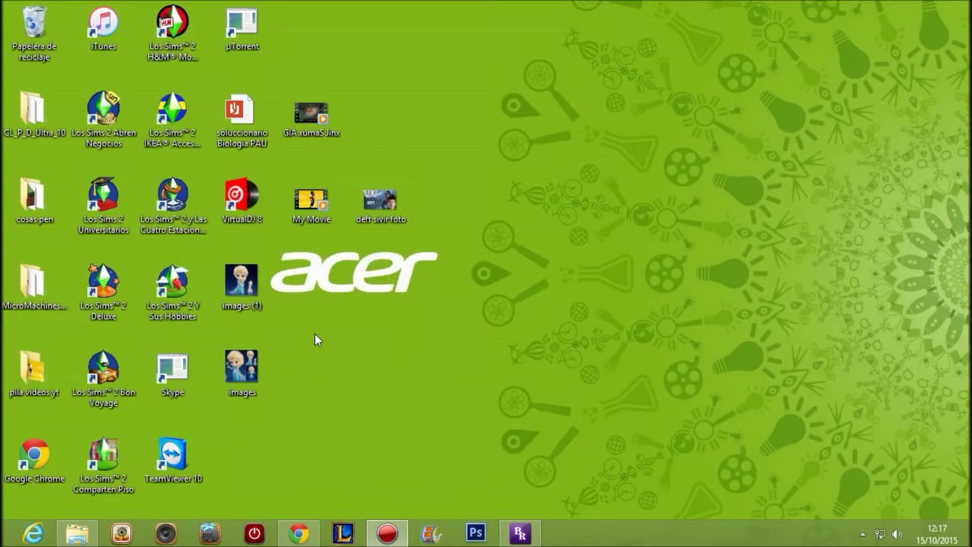
drag(333, 53, 278, 91)
click(405, 96)
drag(375, 93, 270, 161)
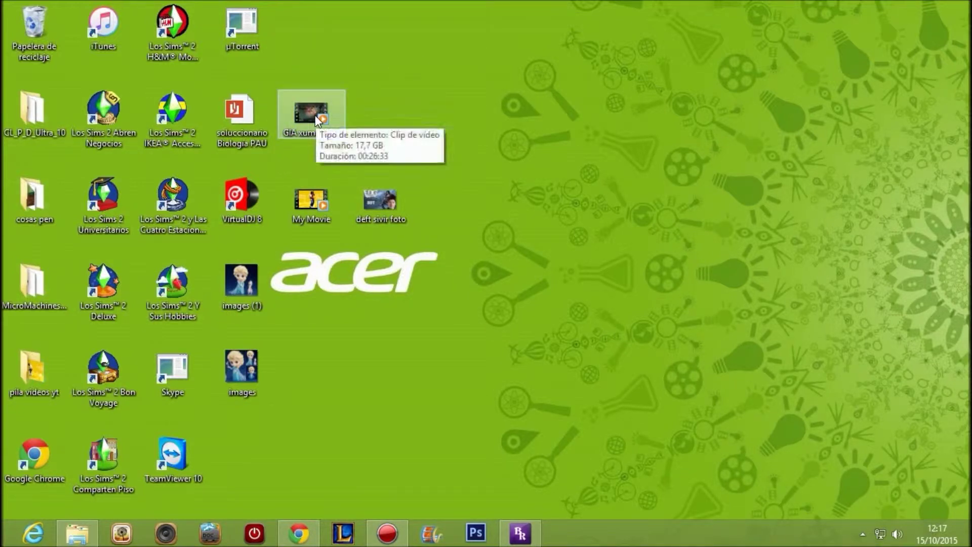
Step: Open Movie Maker, add the GIA xumaS Jinx clip from the desktop to the project and dismiss the file preparation notice
click(430, 533)
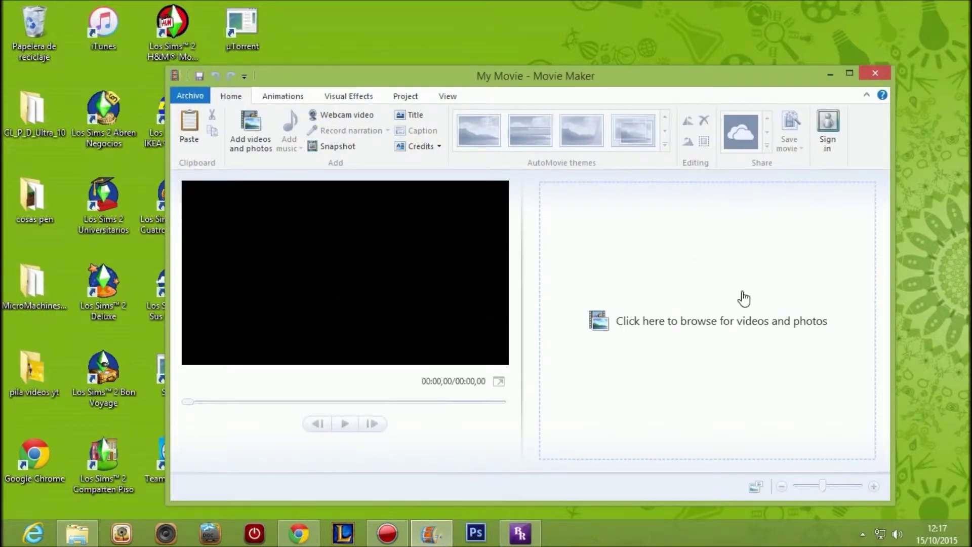
click(830, 72)
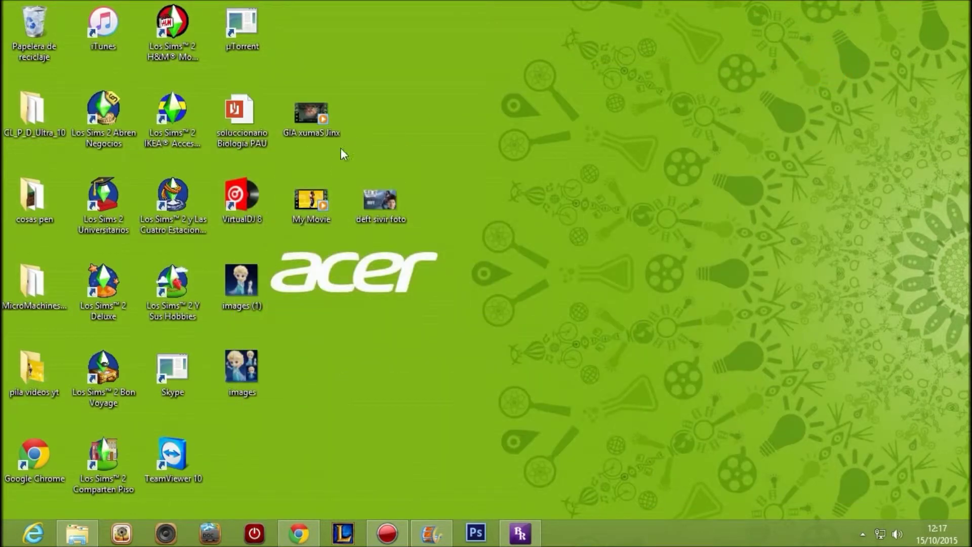
click(435, 535)
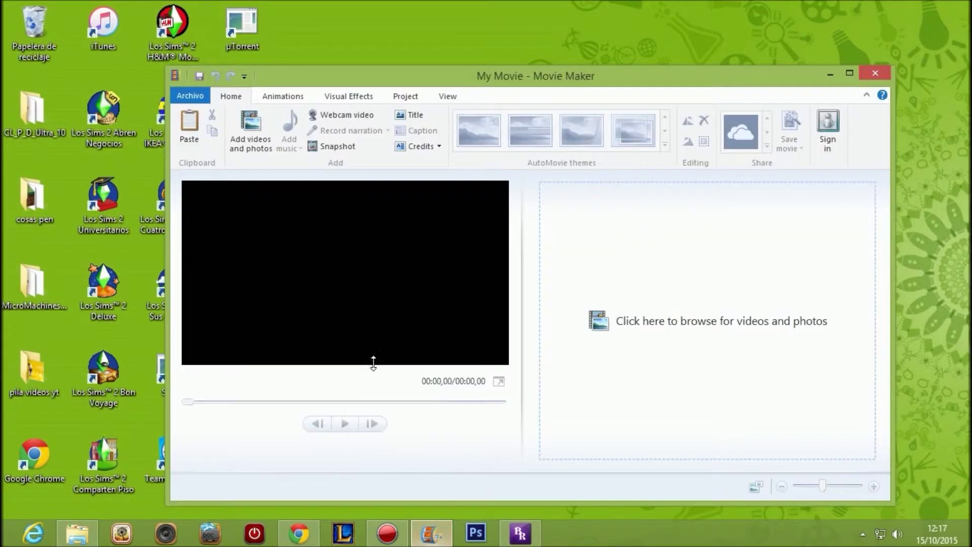
click(833, 75)
drag(294, 107, 672, 358)
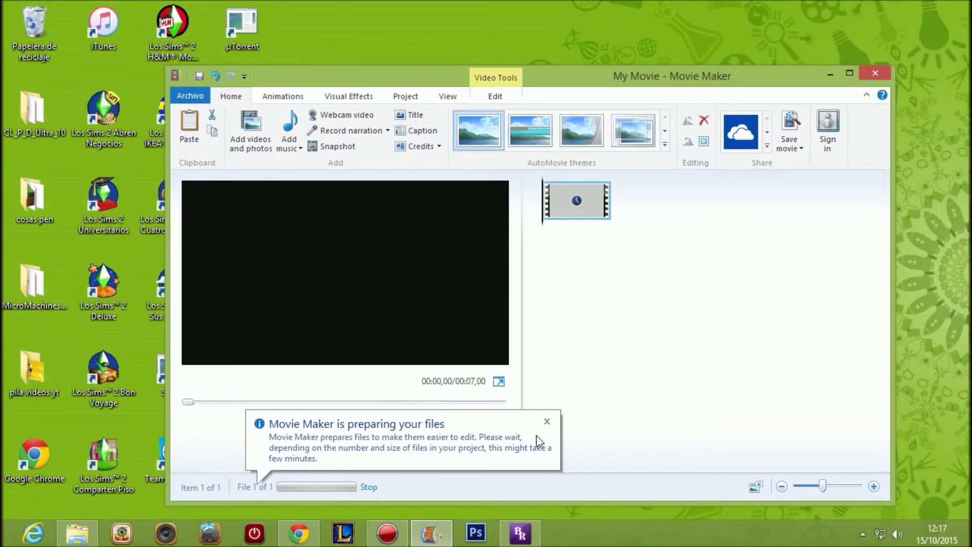
click(546, 424)
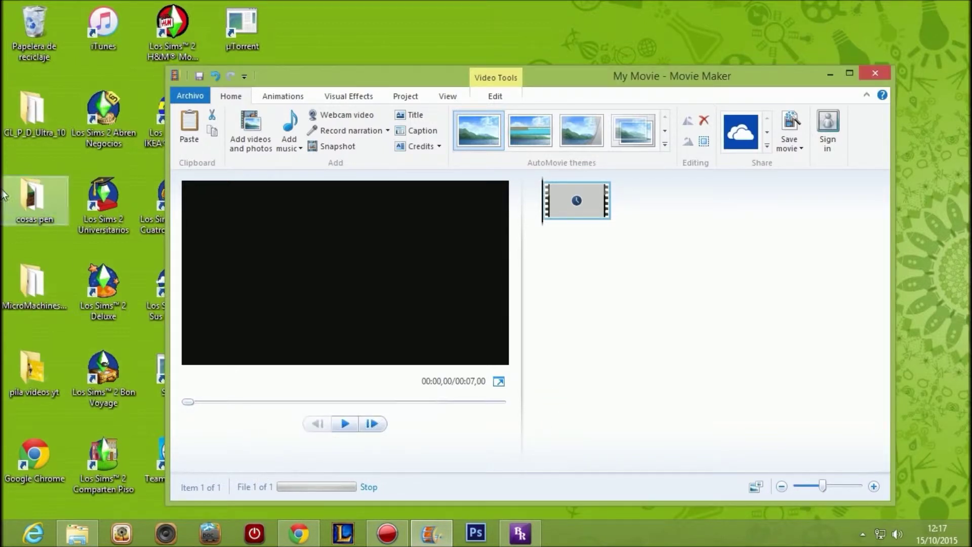
Step: Check the movie export settings for high-definition display and close the Movie Maker project without saving it
click(189, 95)
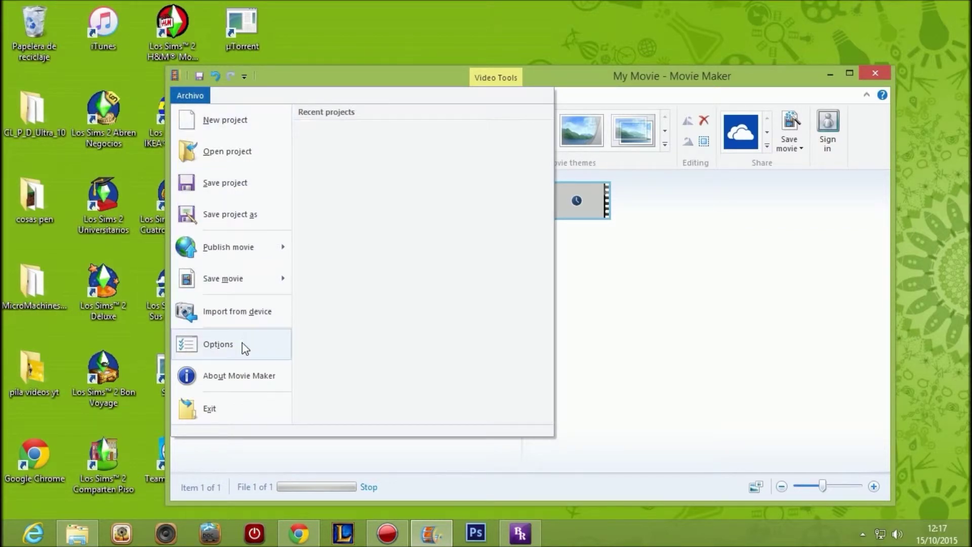
mouse_move(241, 284)
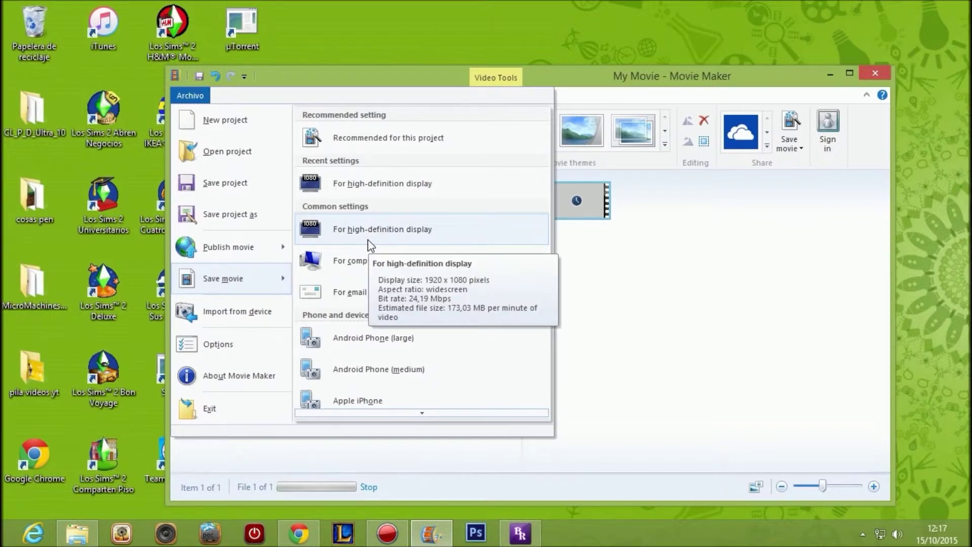
click(694, 245)
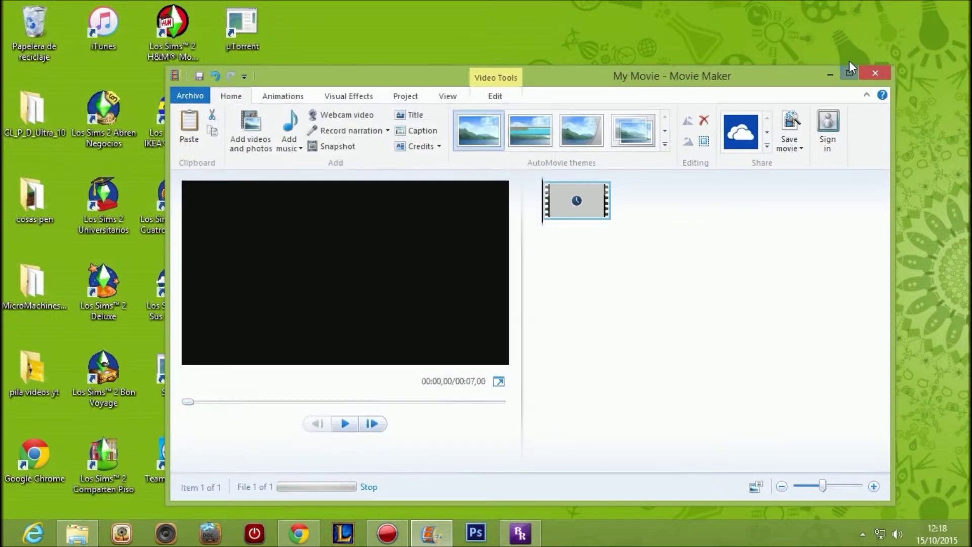
click(874, 77)
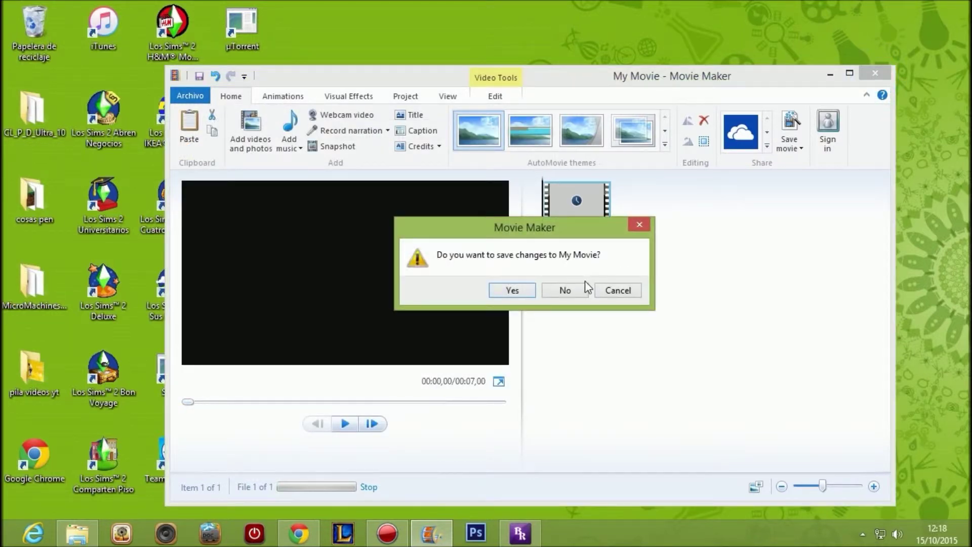
click(576, 290)
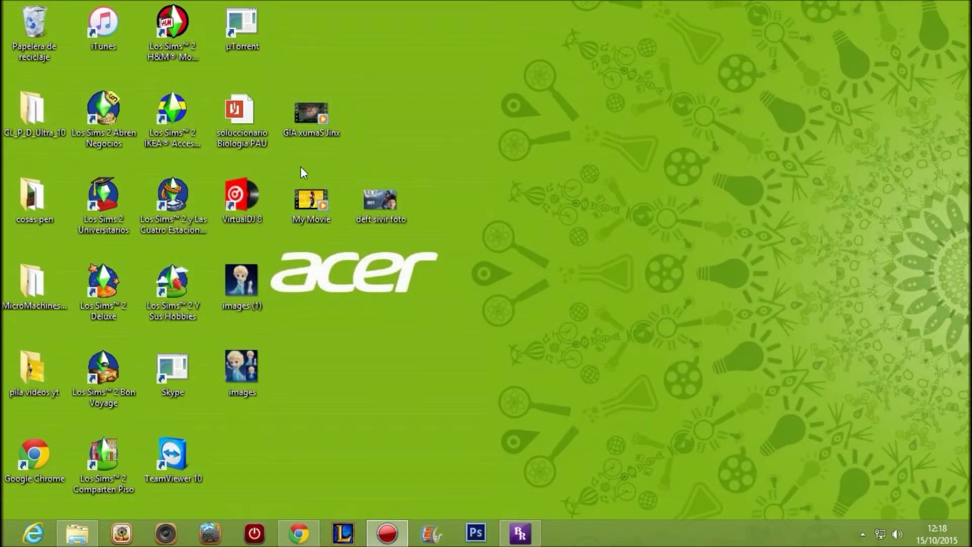
mouse_move(309, 201)
mouse_down()
mouse_move(308, 233)
mouse_move(296, 185)
mouse_move(299, 195)
mouse_up()
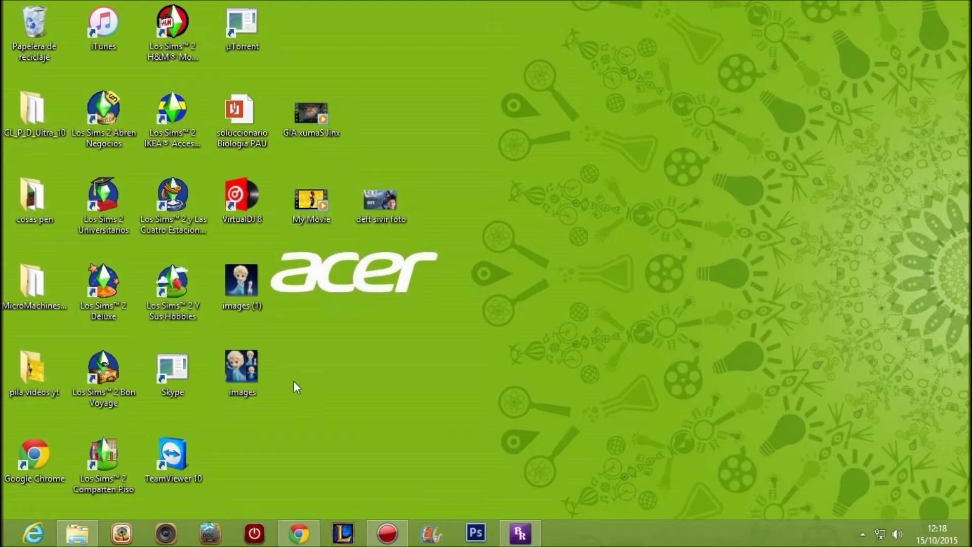
click(292, 541)
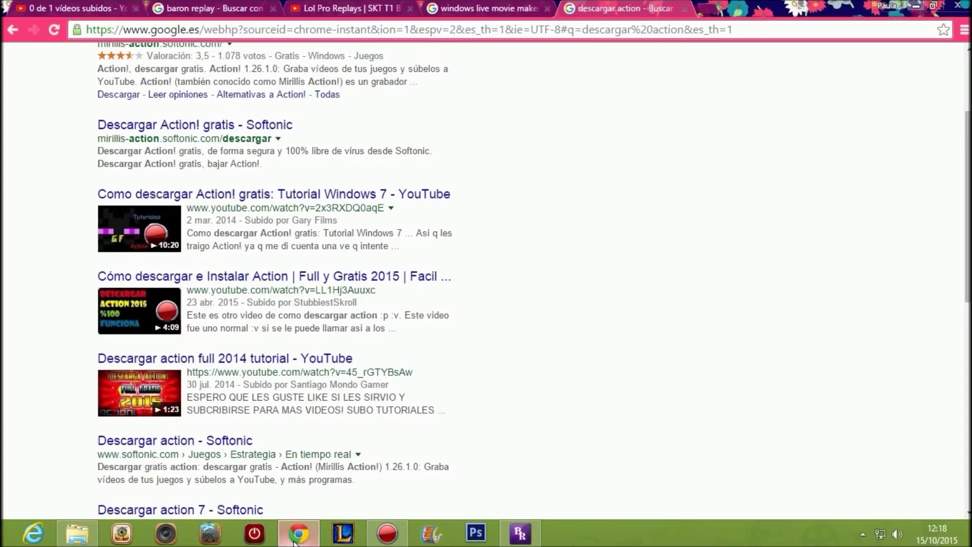
click(294, 541)
mouse_move(358, 171)
mouse_down()
mouse_move(414, 212)
mouse_move(448, 259)
mouse_move(356, 191)
mouse_move(342, 169)
mouse_up()
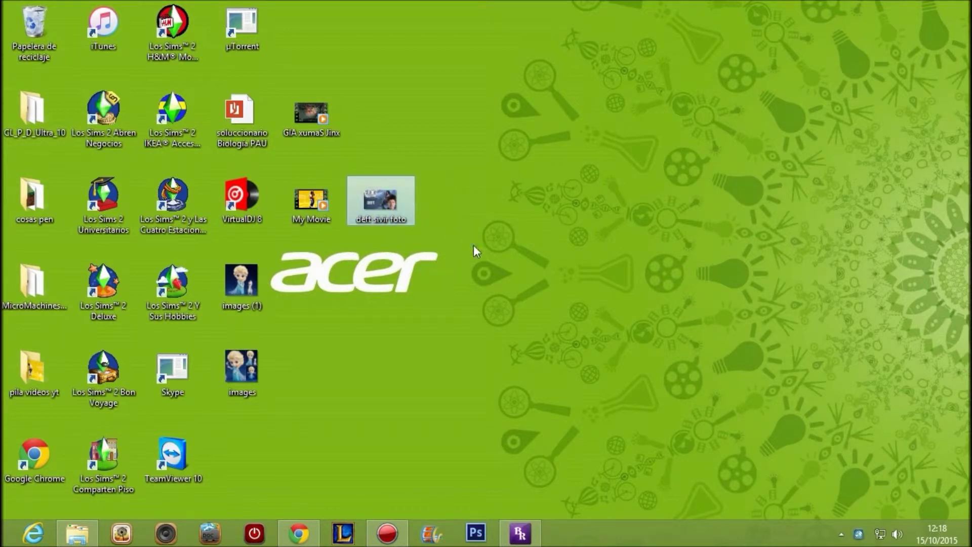
Step: Open the deft sivir foto picture from the desktop to view the video thumbnail example
drag(473, 245, 385, 187)
drag(473, 172, 398, 201)
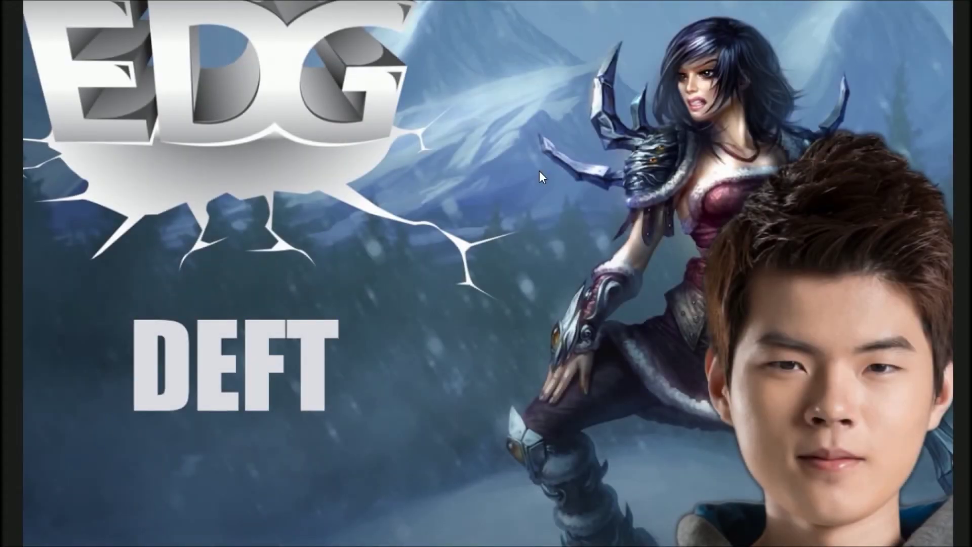
key(Right)
Step: Leave the full-screen picture viewer and return to the desktop
key(super)
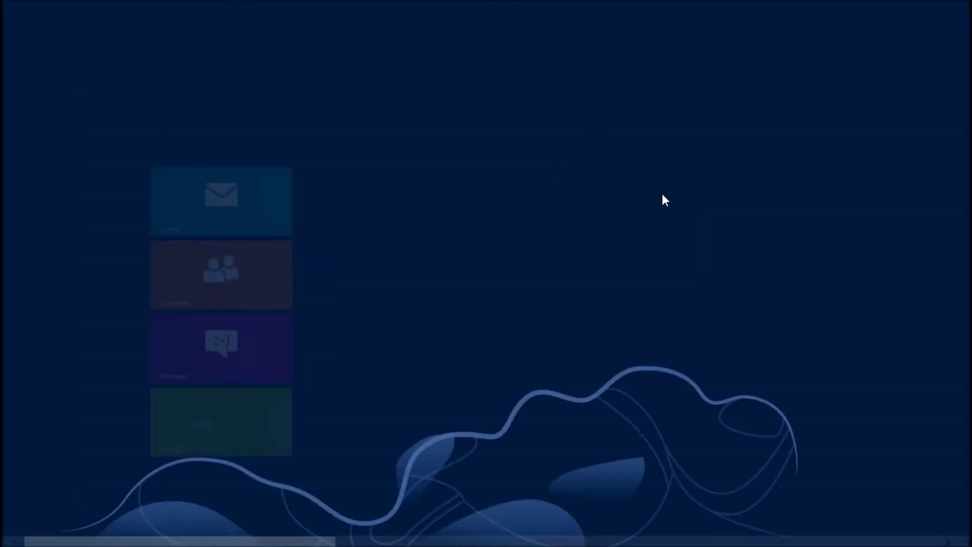
key(alt+Tab)
key(alt+Tab)
key(alt+Tab)
key(alt+Tab)
key(alt+Tab)
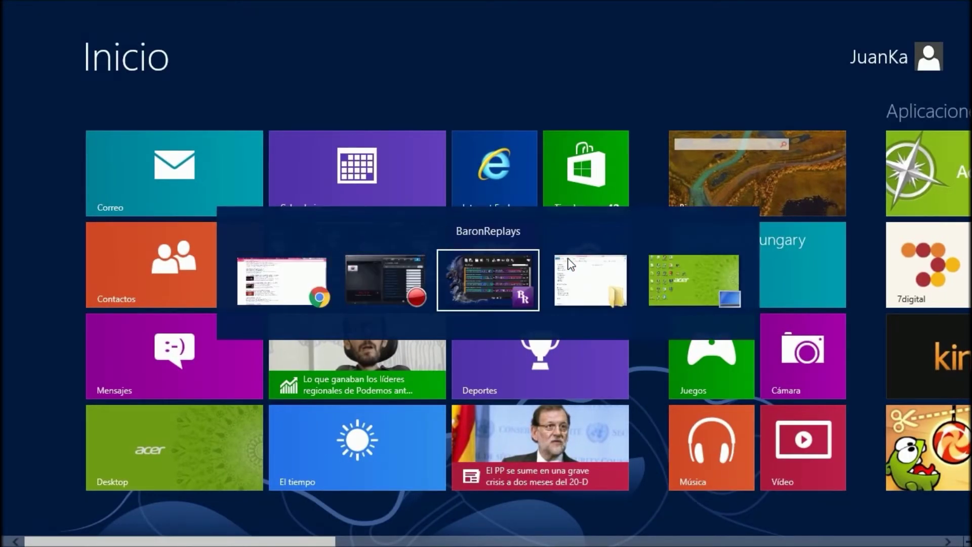
drag(479, 274, 37, 2)
drag(1, 519, 721, 181)
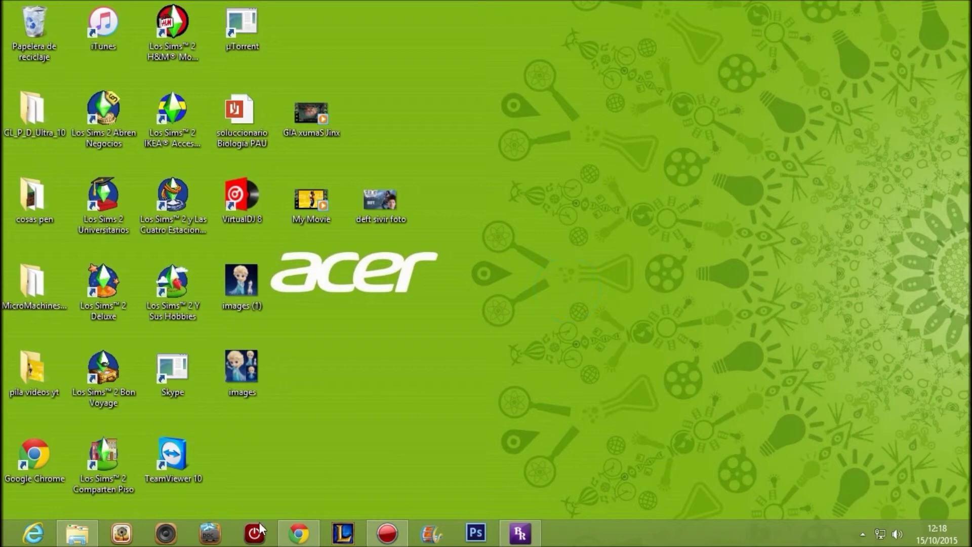
Step: Switch to Chrome, show the comments on the Lol Pro Replays SKT T1 YouTube video, and clear the text highlight on the replay question
click(299, 533)
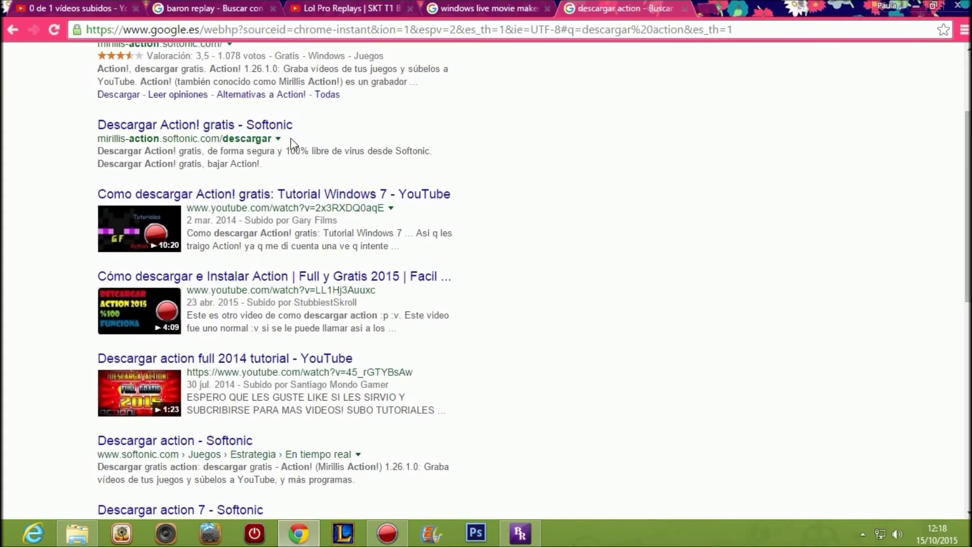
click(377, 8)
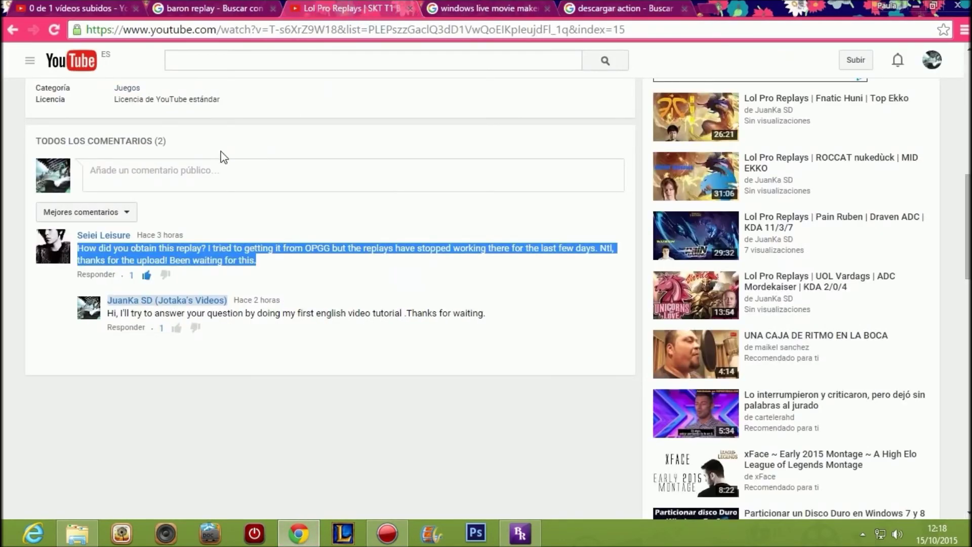
click(41, 237)
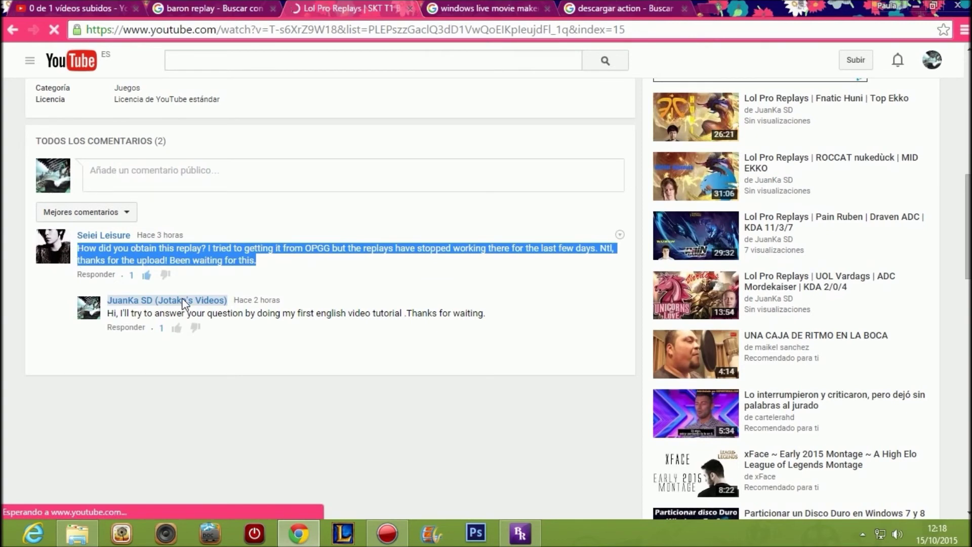
click(306, 283)
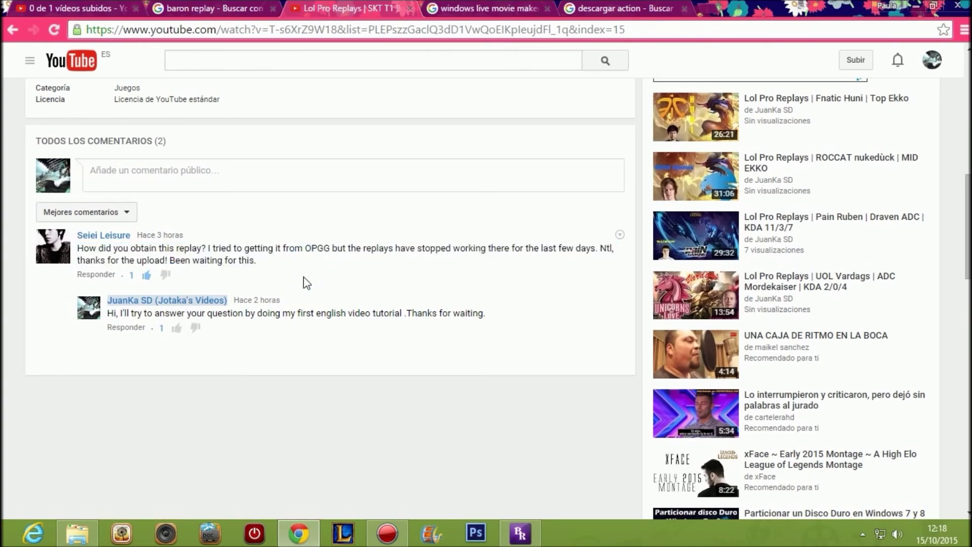